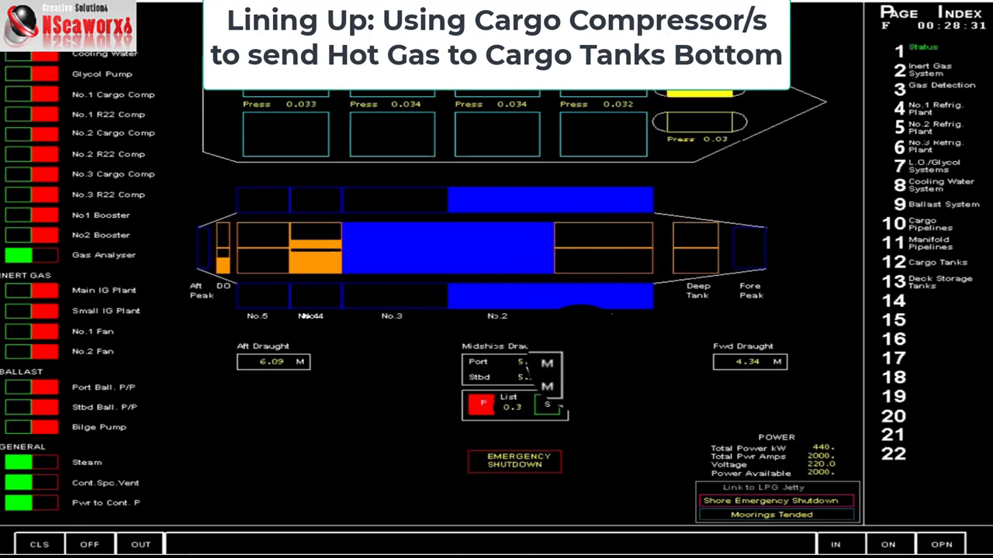
Step: Close valve V123 on the Cargo Pipelines diagram
{"action": "left_click", "coordinate": [943, 233]}
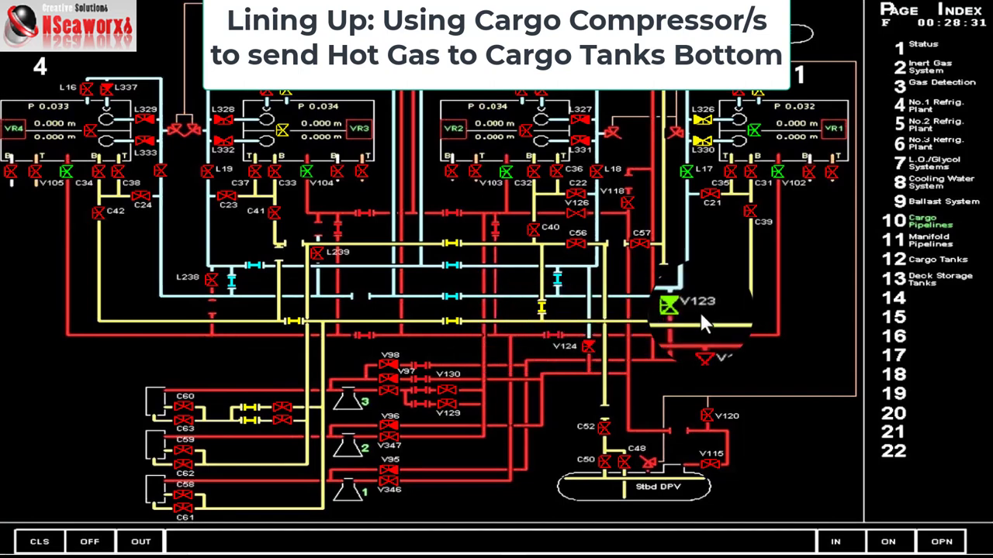
{"action": "left_click", "coordinate": [681, 310]}
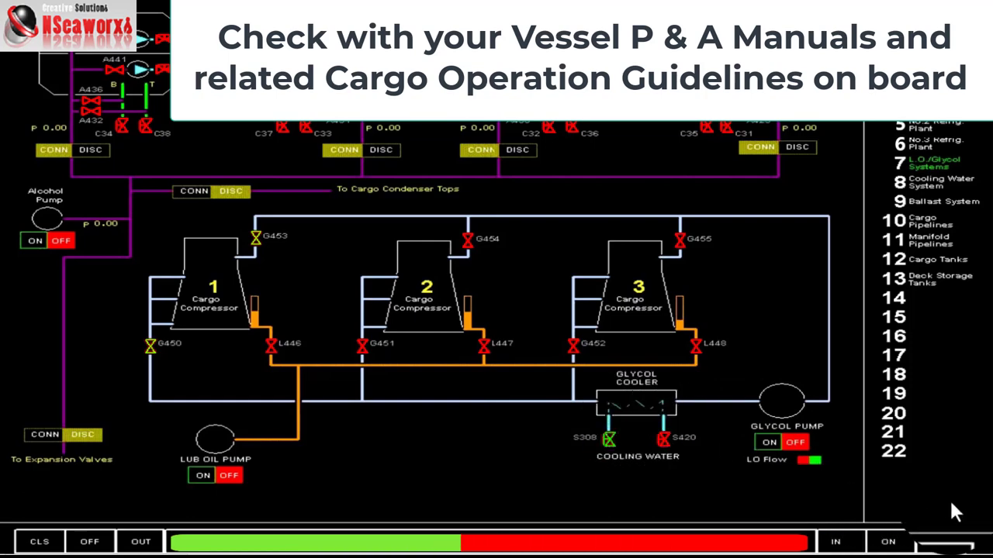
Step: Open S308 to the glycol cooler and S415 and S301 on the sea-water line, then start the SW pump
{"action": "left_click", "coordinate": [961, 545]}
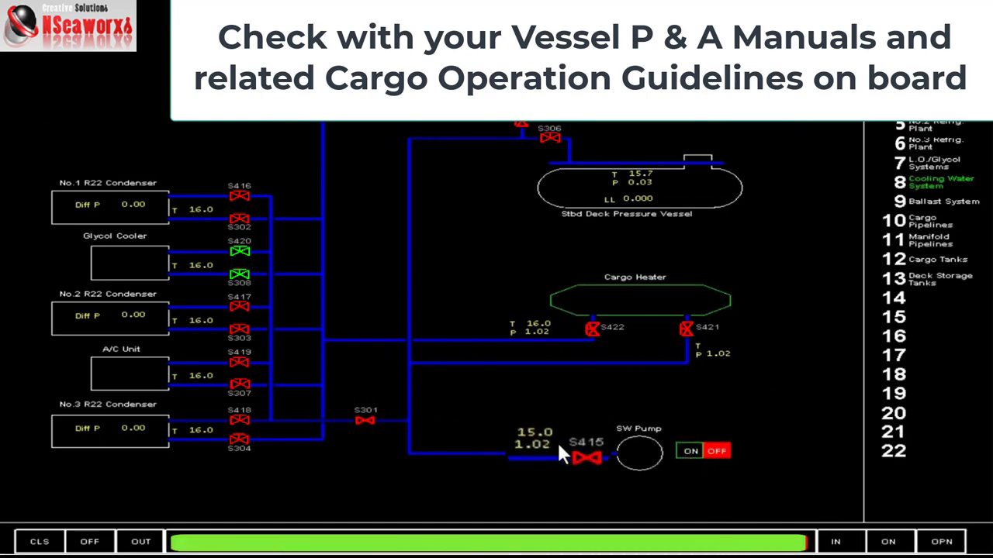
{"action": "left_click", "coordinate": [577, 453]}
{"action": "left_click", "coordinate": [945, 543]}
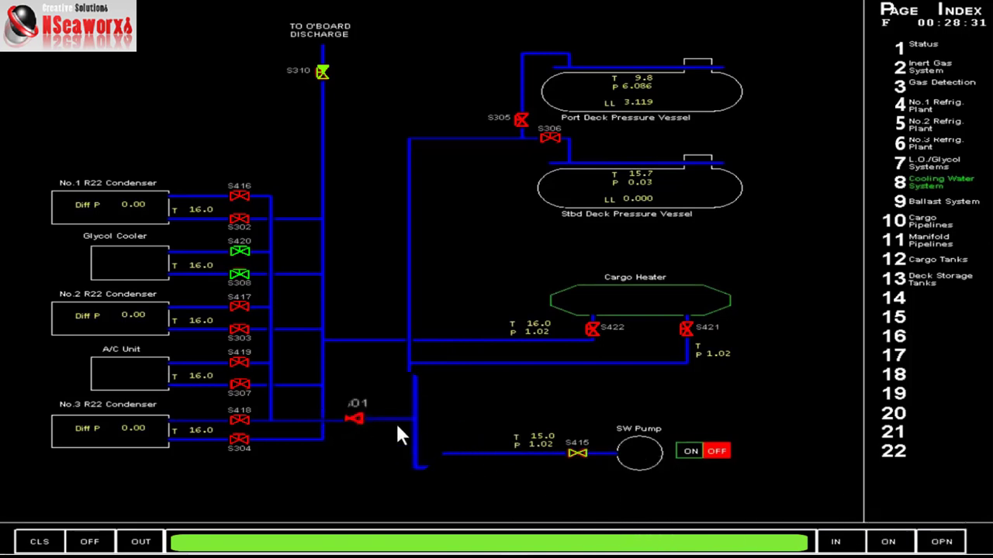
{"action": "left_click", "coordinate": [354, 419]}
{"action": "left_click", "coordinate": [960, 544]}
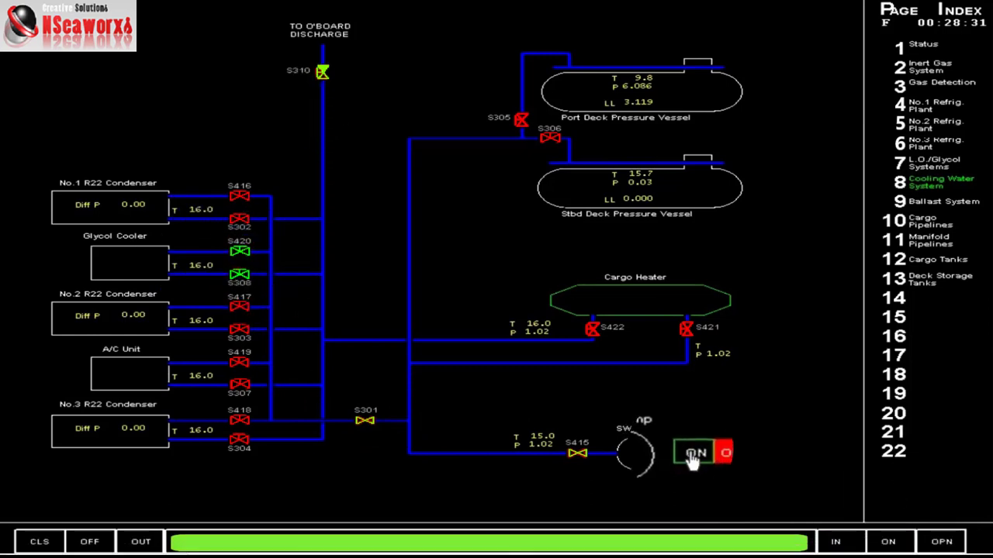
{"action": "left_click", "coordinate": [888, 541]}
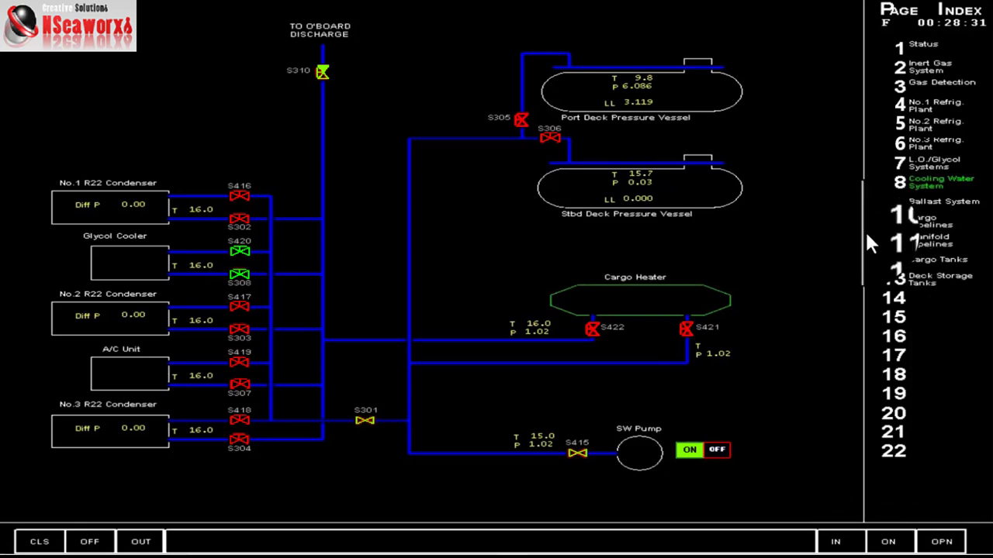
Step: Start the glycol pump on the L.O./Glycol Systems page
{"action": "left_click", "coordinate": [933, 175]}
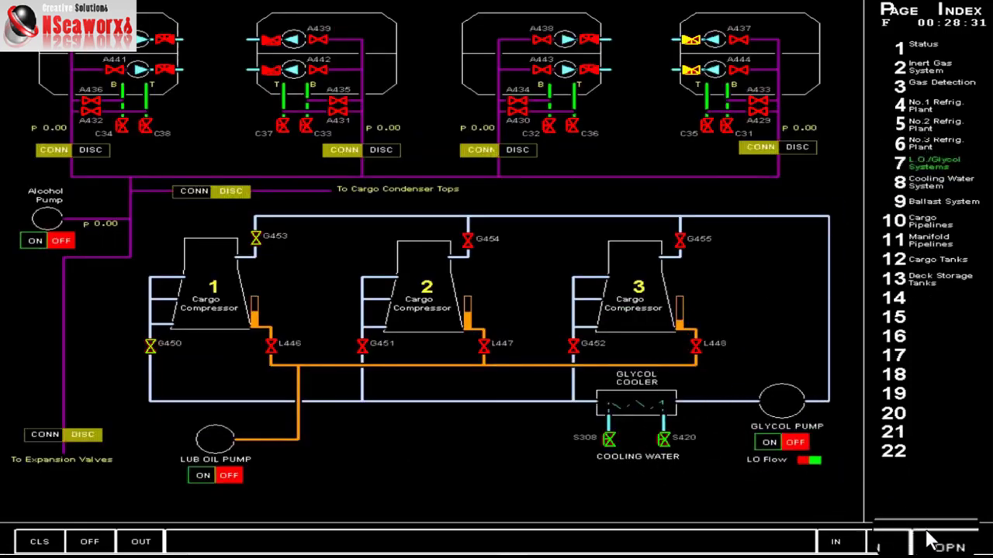
{"action": "left_click", "coordinate": [898, 545]}
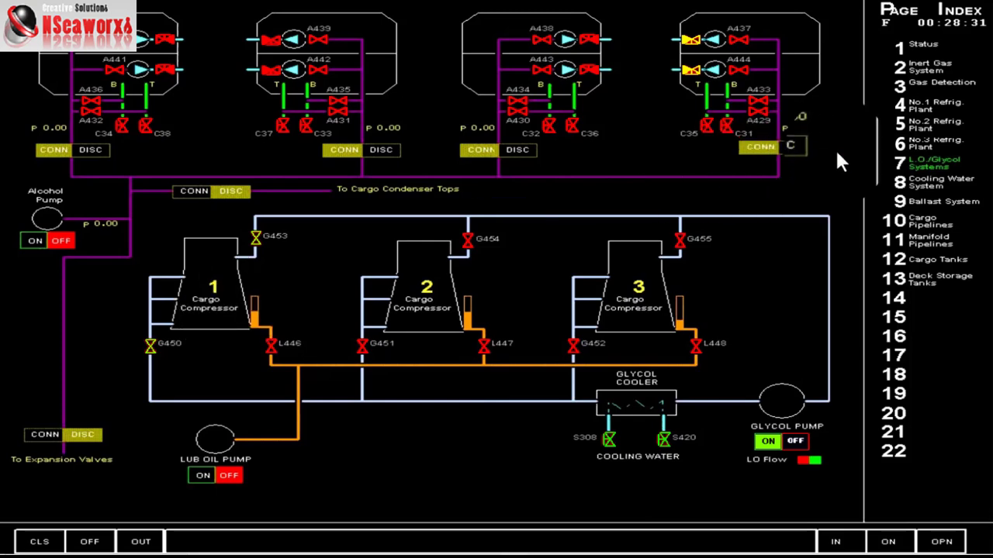
Step: Open valves V346 and V95 on the No.1 Refrig. Plant page
{"action": "left_click", "coordinate": [928, 114]}
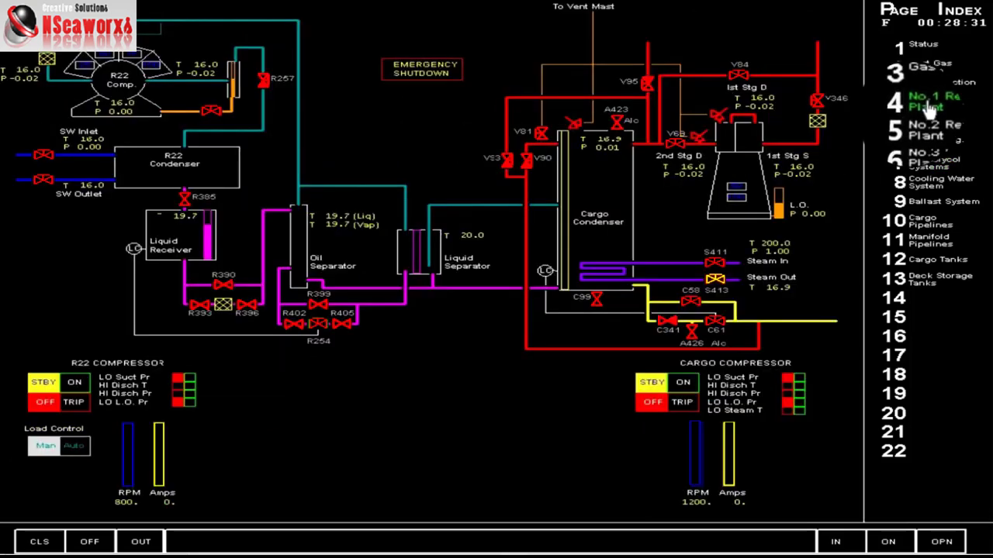
{"action": "left_click", "coordinate": [820, 103]}
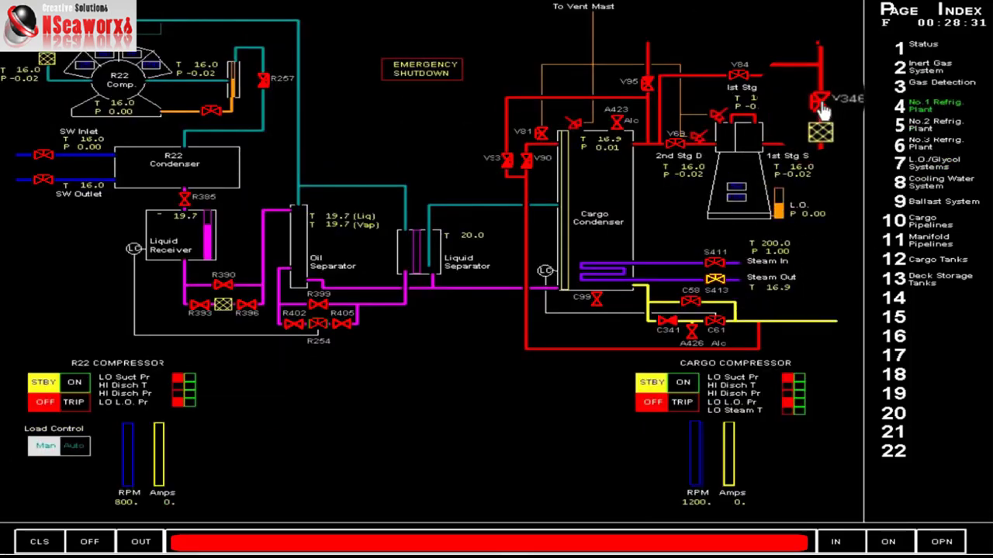
{"action": "left_click", "coordinate": [940, 545]}
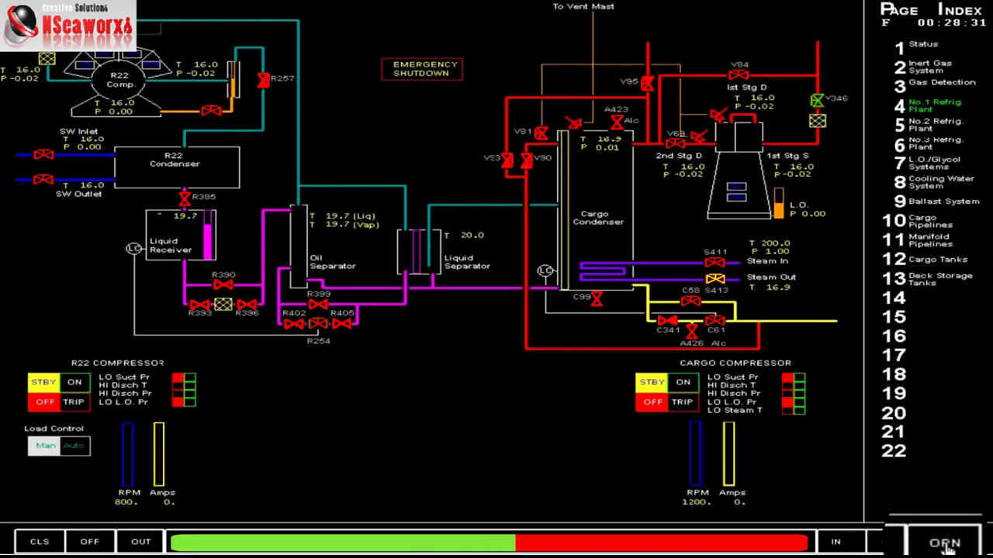
{"action": "left_click", "coordinate": [648, 82]}
{"action": "left_click", "coordinate": [956, 530]}
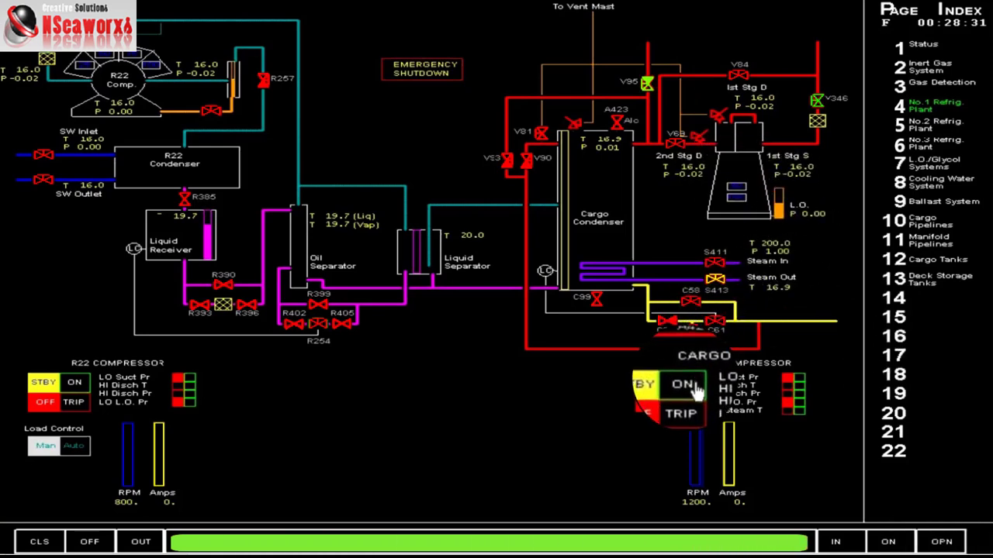
Step: Reopen valve V123 on the Cargo Pipelines page
{"action": "left_click", "coordinate": [928, 233]}
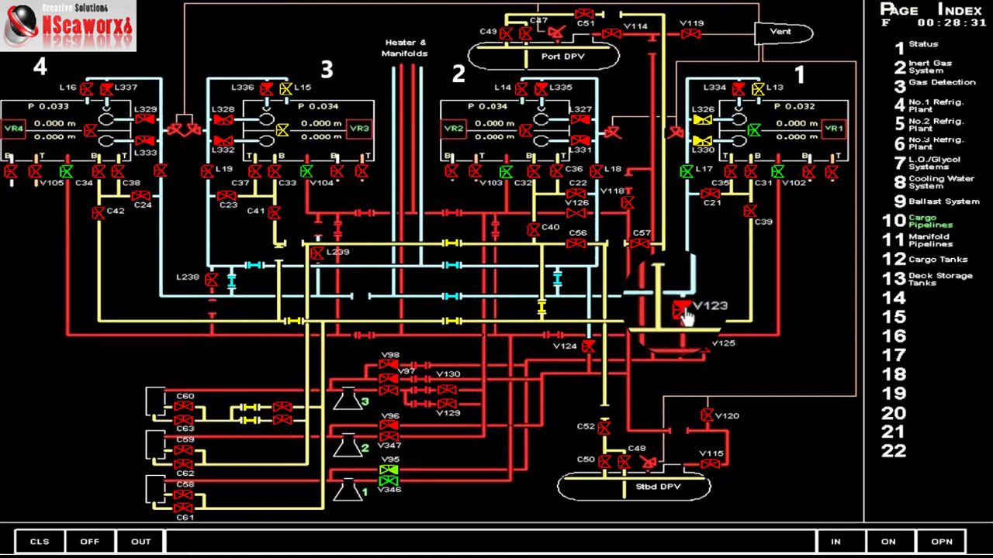
{"action": "left_click", "coordinate": [682, 310]}
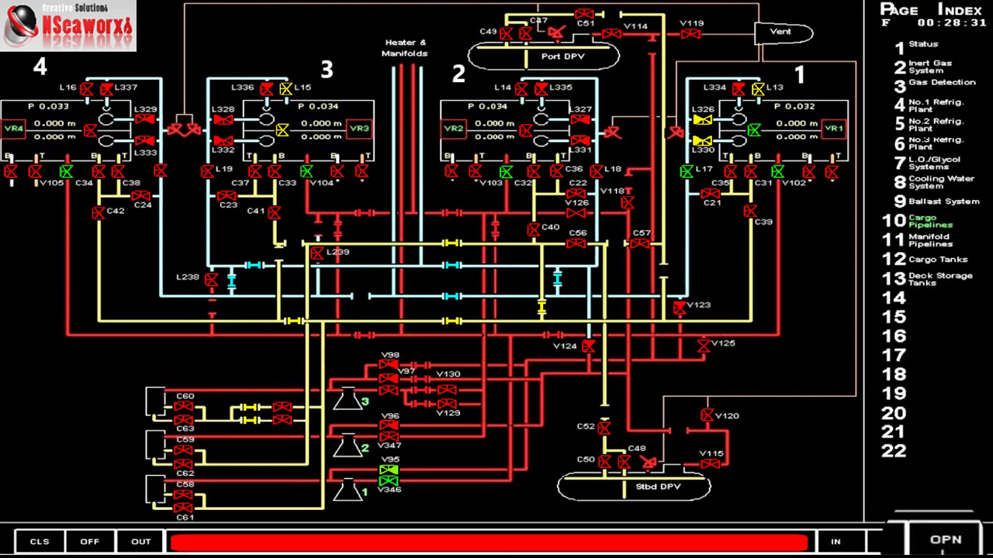
{"action": "left_click", "coordinate": [942, 542]}
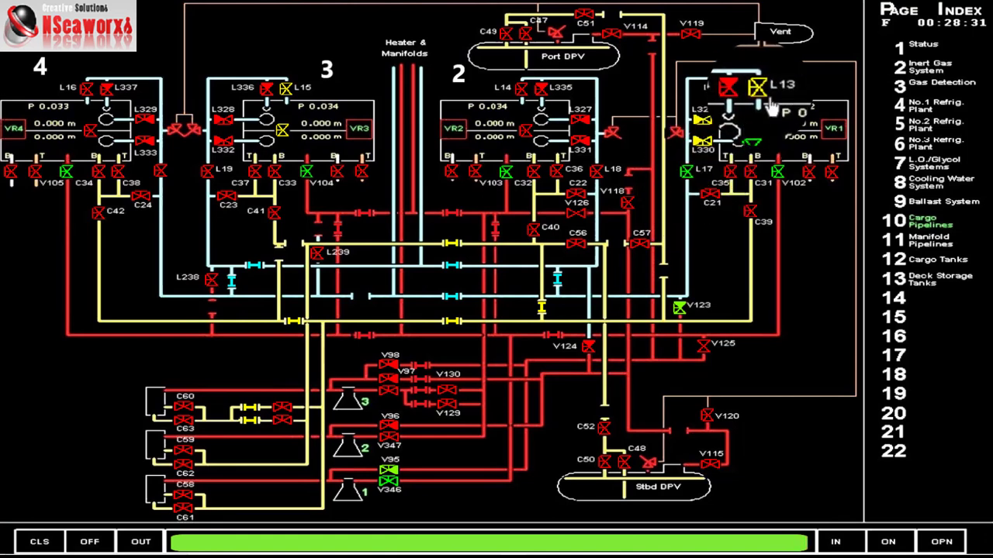
Step: Open valve C31 on tank 1's line
{"action": "left_click", "coordinate": [712, 195]}
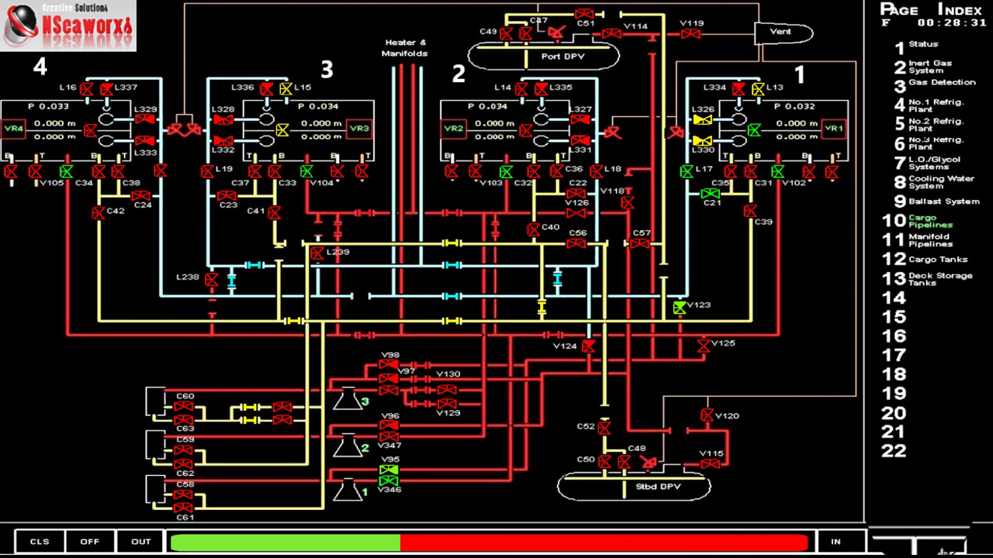
{"action": "left_click", "coordinate": [942, 541]}
{"action": "left_click", "coordinate": [759, 186]}
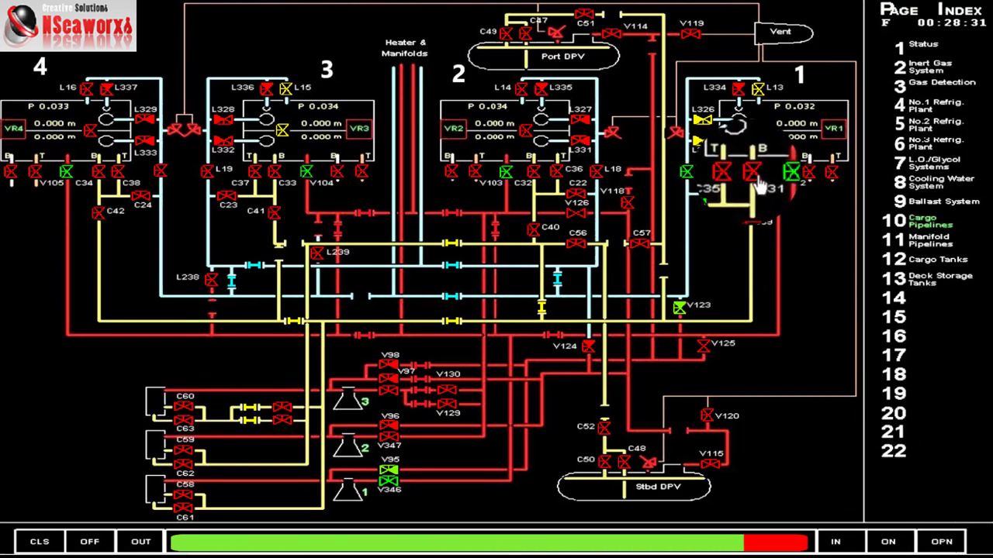
{"action": "left_click", "coordinate": [944, 543]}
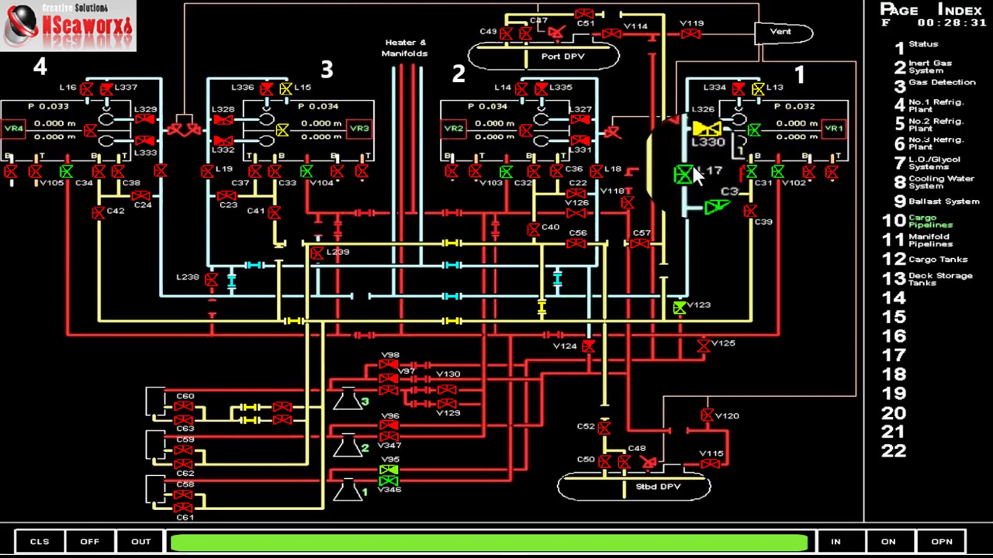
Step: Start the cargo compressor on the No.1 Refrig. Plant and open valve V68
{"action": "left_click", "coordinate": [925, 112]}
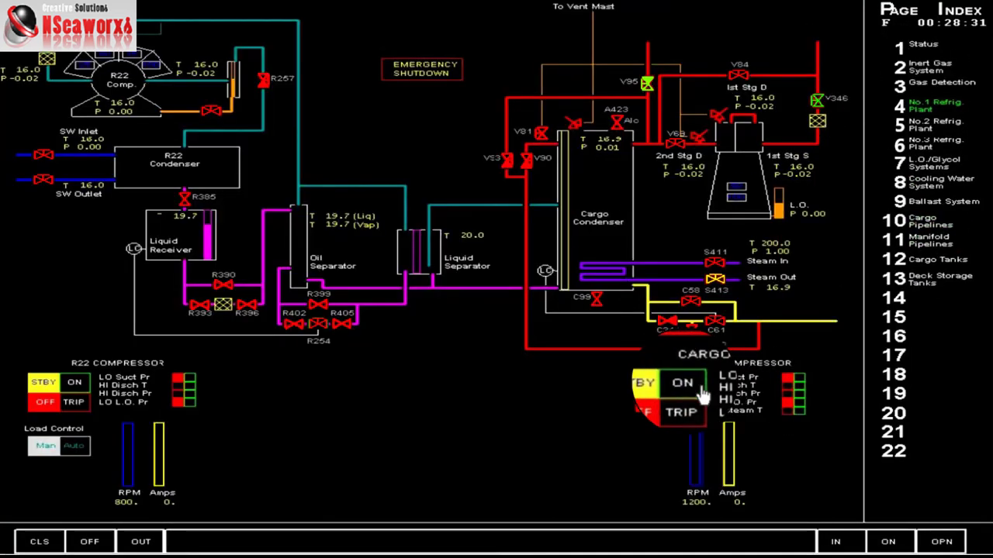
{"action": "left_click", "coordinate": [892, 543]}
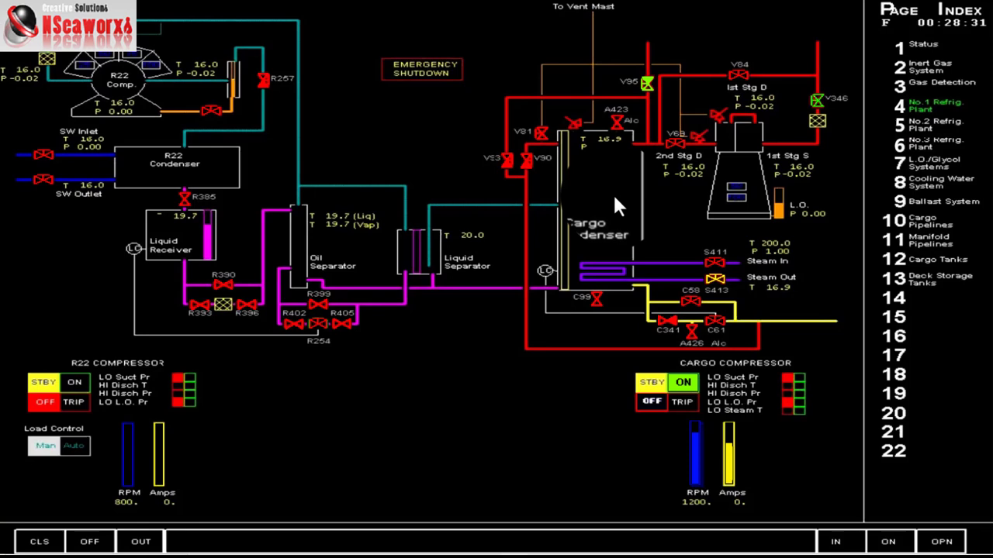
{"action": "left_click", "coordinate": [679, 146]}
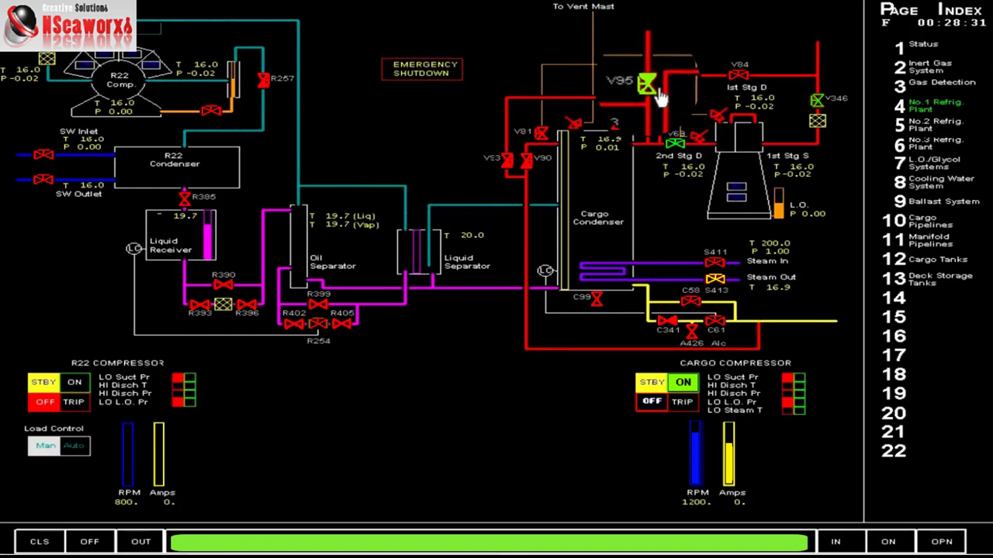
Step: Show the tank No.1 Cargo Tanks page, with tank pressure reading 0.033
{"action": "left_click", "coordinate": [931, 221]}
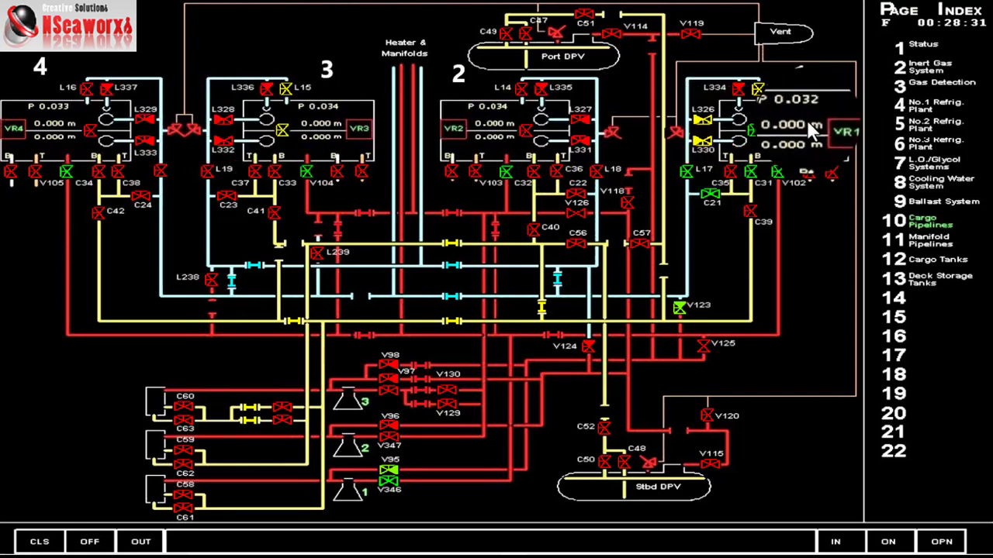
{"action": "left_click", "coordinate": [937, 260]}
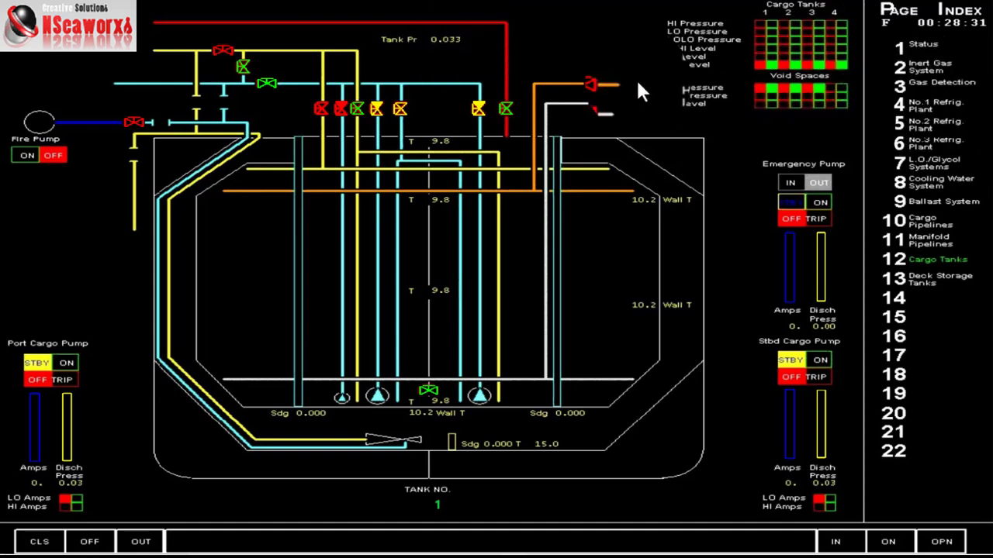
Step: Open valve 144 on cargo tank 1 from the Inert Gas System page
{"action": "left_click", "coordinate": [931, 68]}
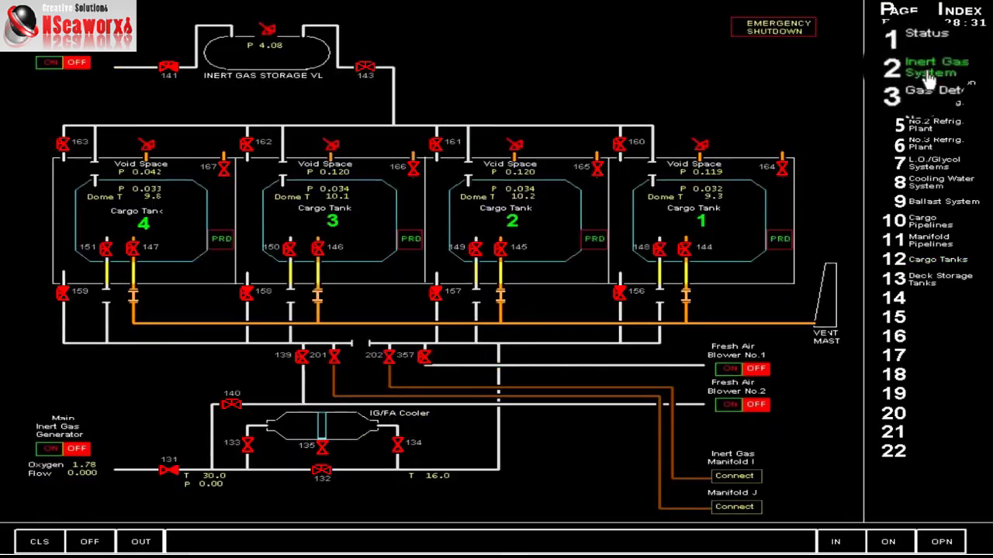
{"action": "left_click", "coordinate": [688, 256]}
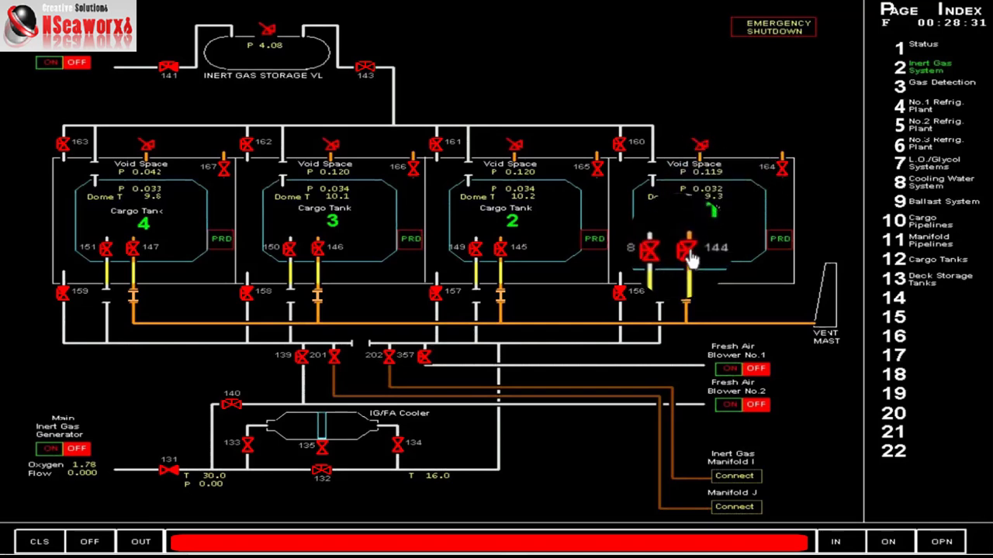
{"action": "left_click", "coordinate": [945, 546]}
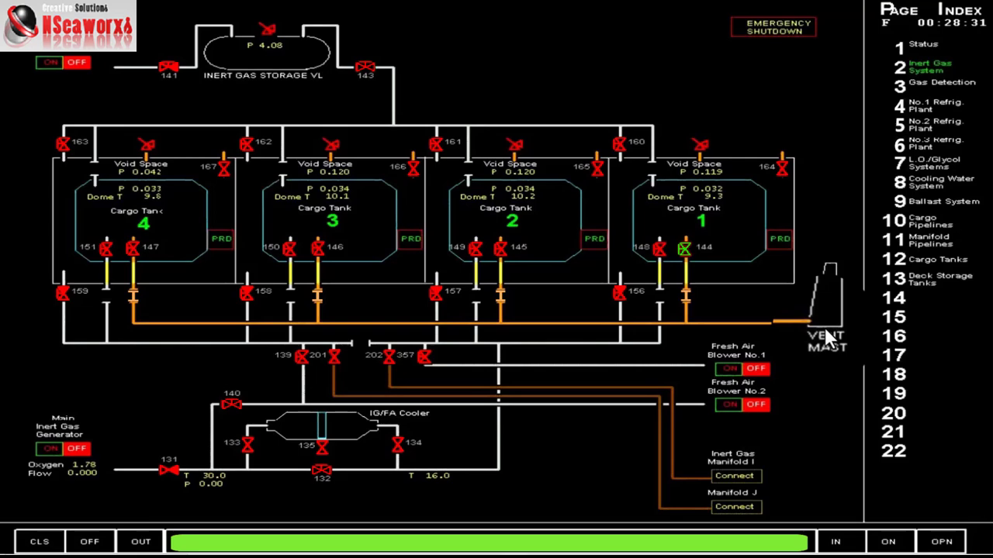
{"action": "left_click", "coordinate": [927, 226]}
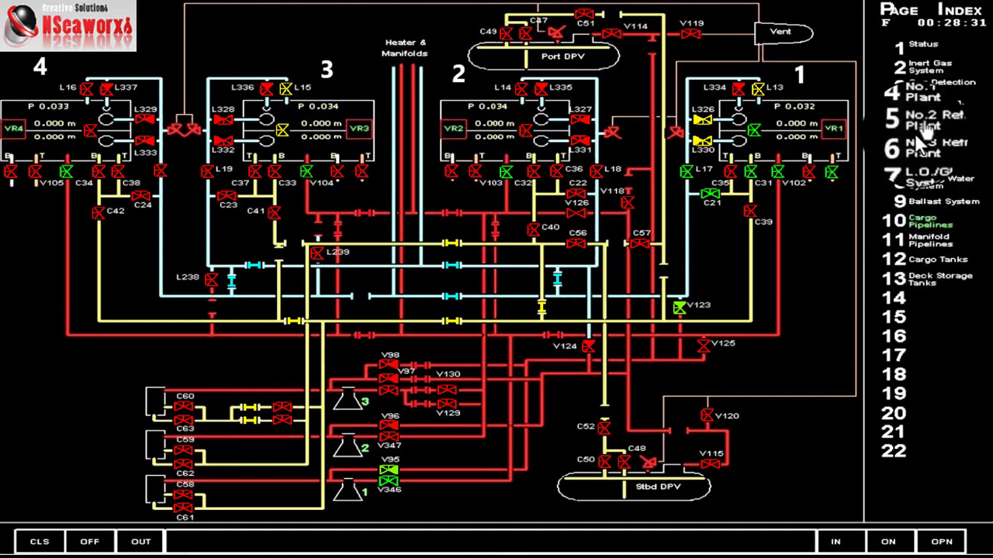
{"action": "left_click", "coordinate": [929, 67]}
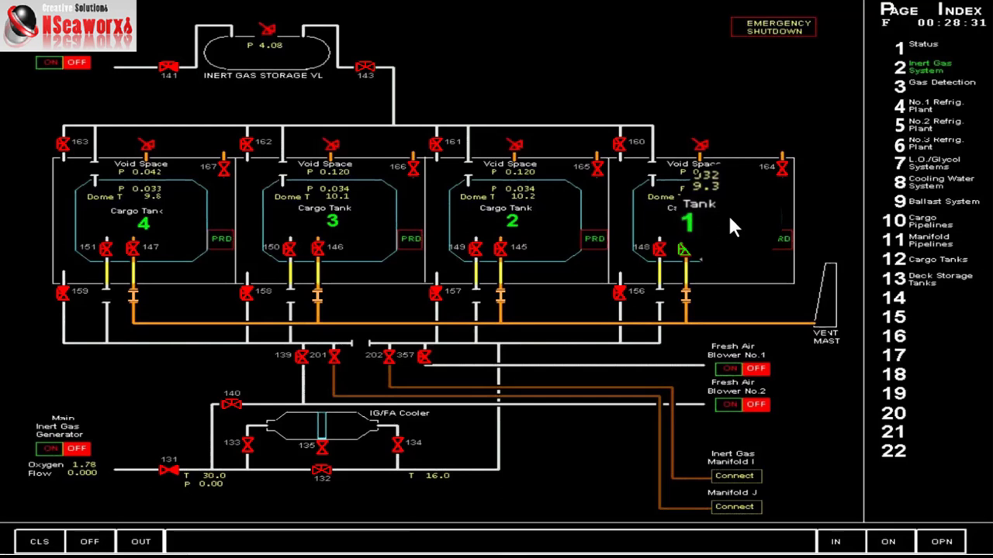
{"action": "mouse_move", "coordinate": [698, 210]}
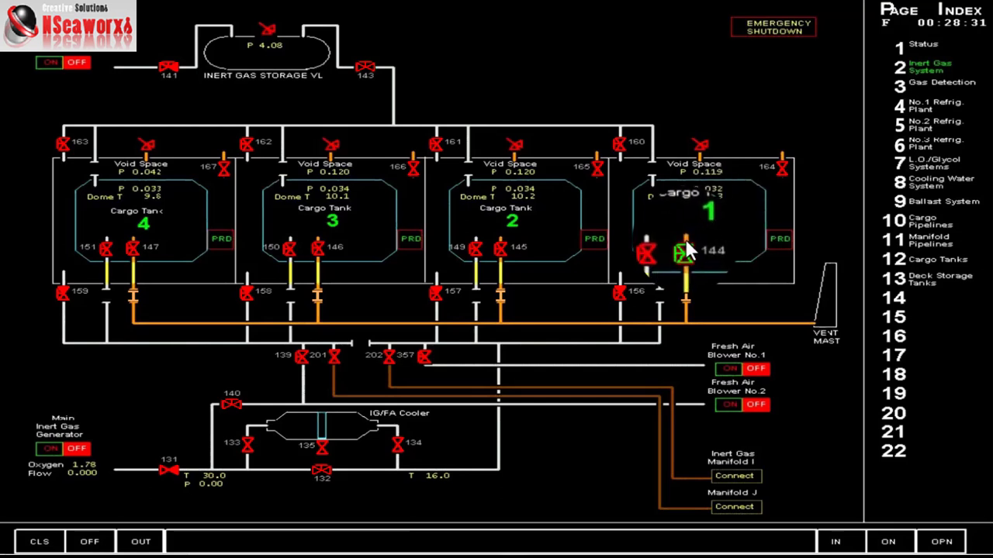
Step: Open valve 144 briefly to vent tank 1, then close it
{"action": "left_click", "coordinate": [685, 248]}
{"action": "left_click", "coordinate": [39, 541]}
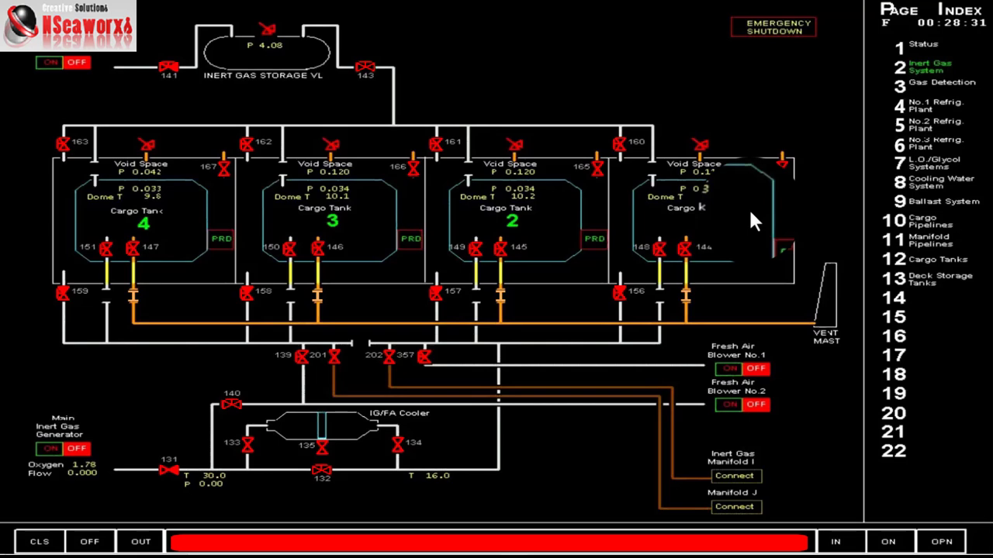
Step: Switch back to the Cargo Pipelines page showing tank 1's line valves
{"action": "left_click", "coordinate": [965, 229]}
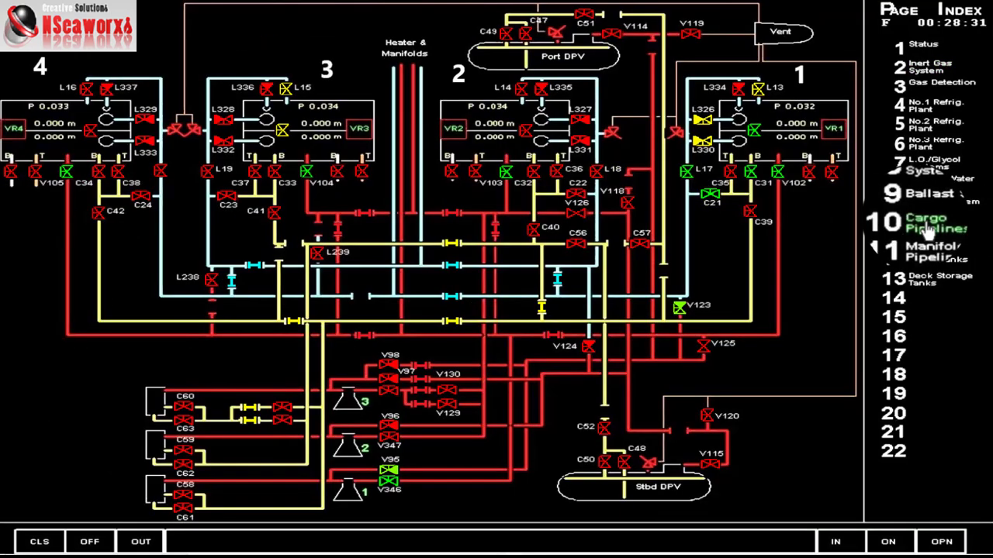